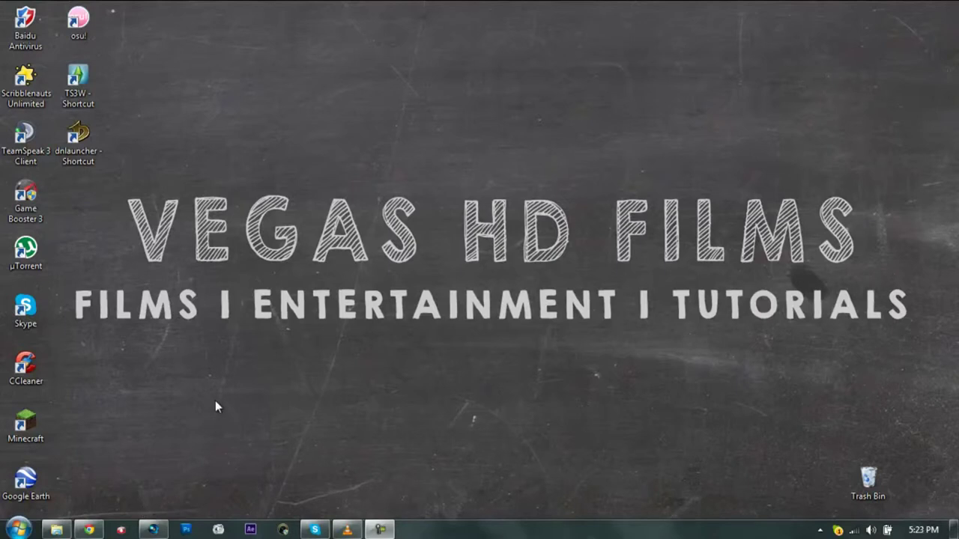
Restore Vegas and set the loop region from 00:00:00.00 to 00:05:36.15
left_click(158, 530)
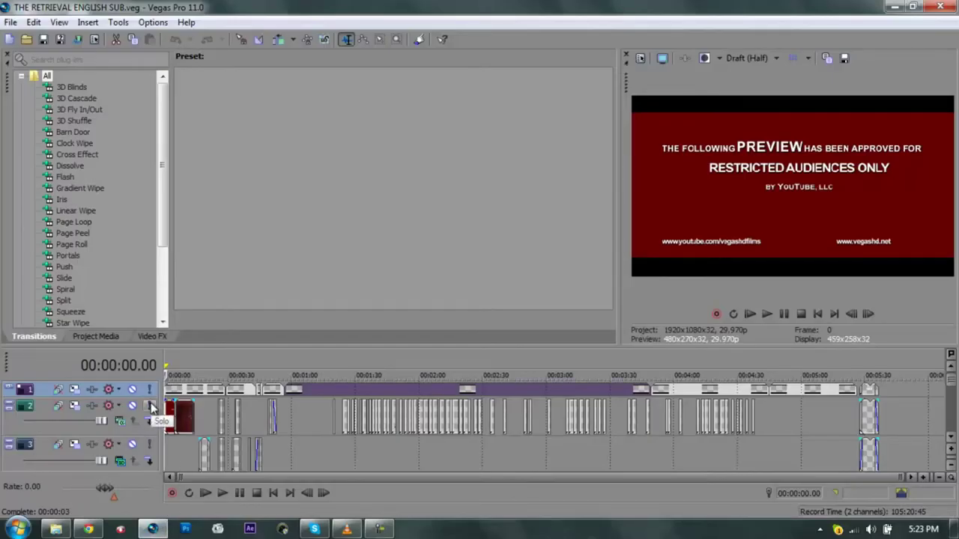
left_click(150, 406)
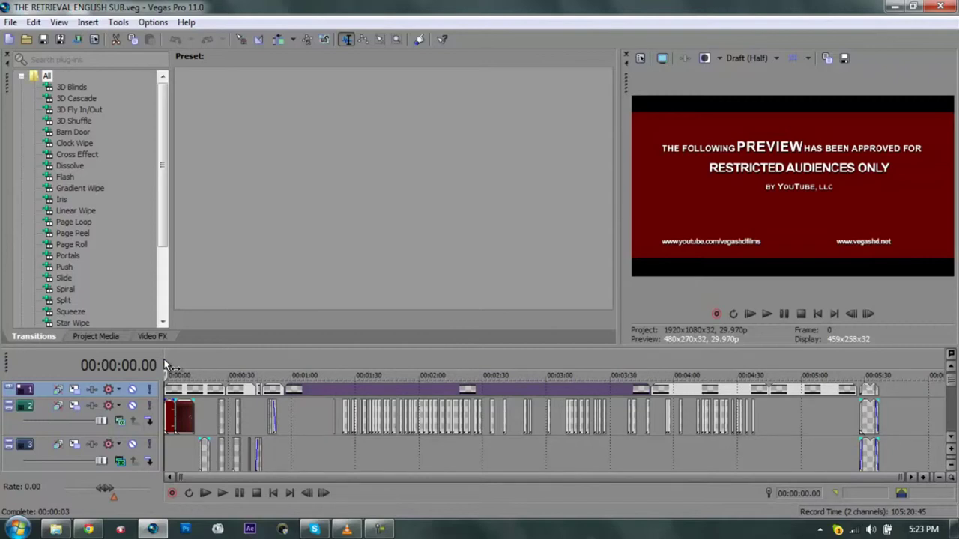
left_click_drag(167, 365, 878, 355)
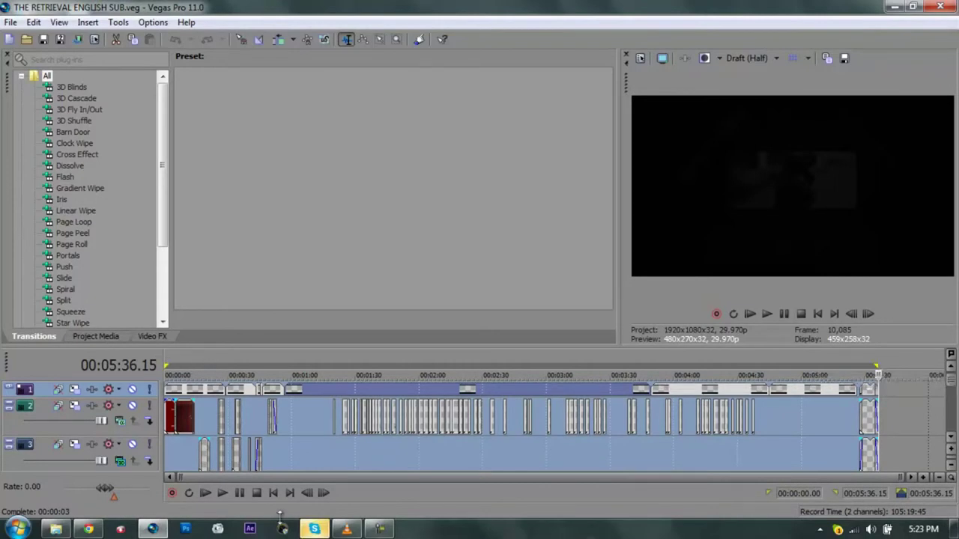
left_click(315, 529)
left_click(316, 529)
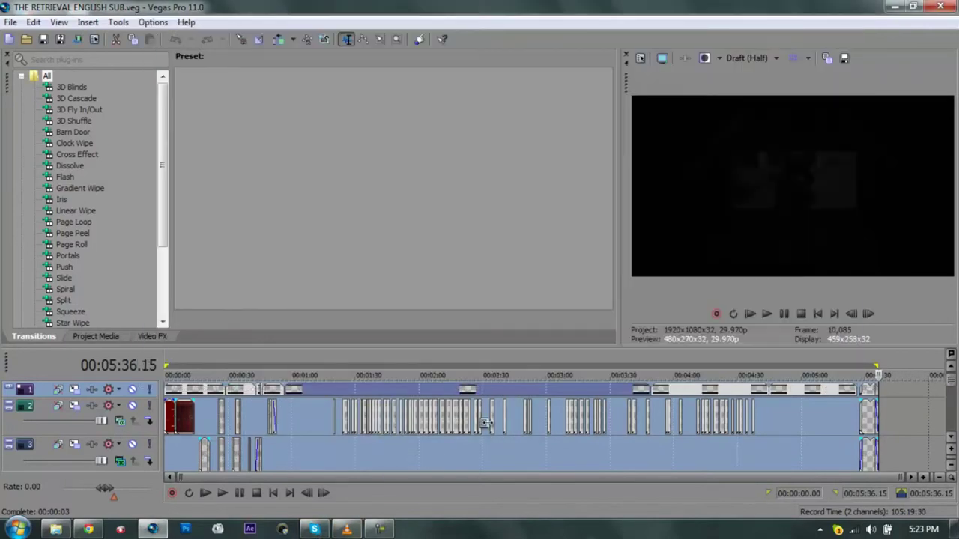
left_click_drag(877, 367, 876, 367)
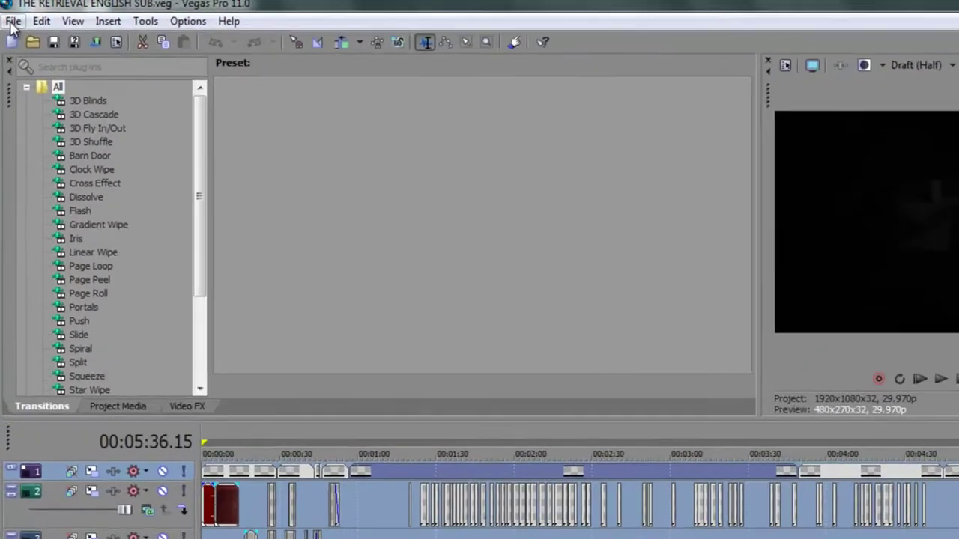
left_click(11, 22)
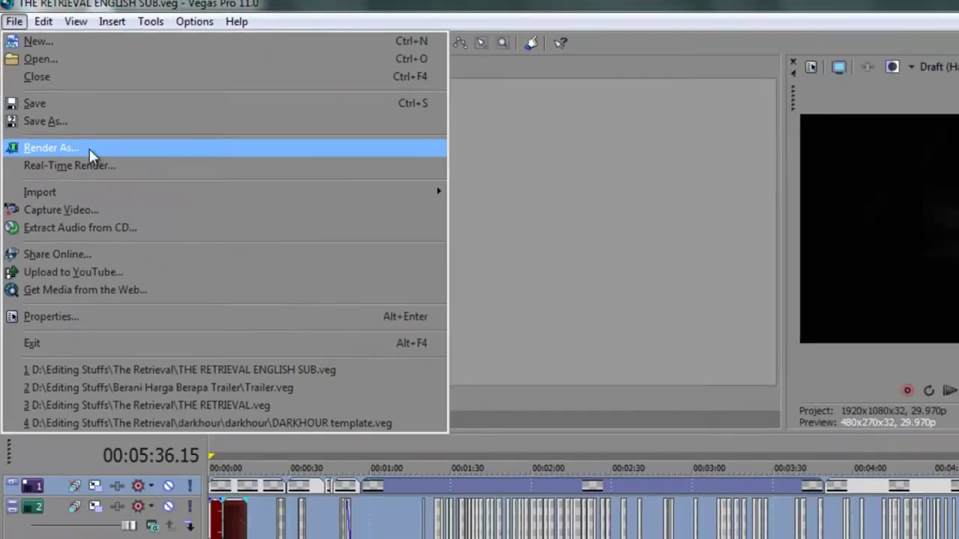
Open Render As with output D:\Editing Stuffs\Edited\THE RETRIEVAL ENGLISH SUB.mp4, and raise the dialog
left_click(69, 188)
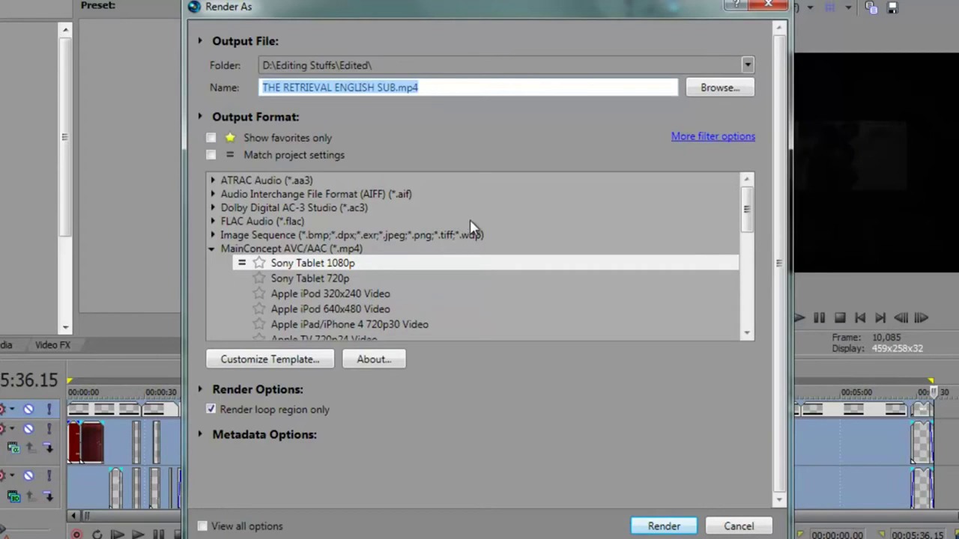
left_click_drag(747, 210, 751, 273)
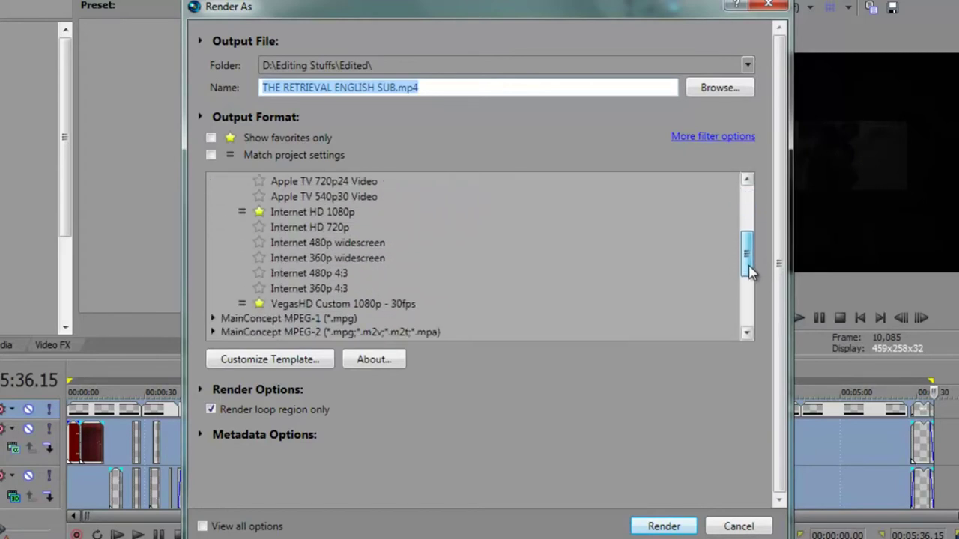
left_click(226, 390)
left_click(217, 389)
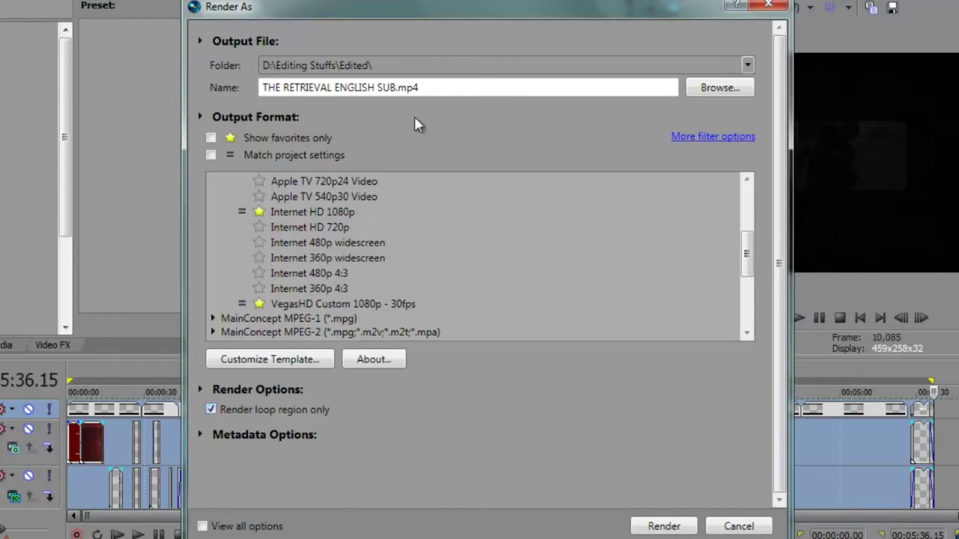
left_click_drag(461, 8, 455, 0)
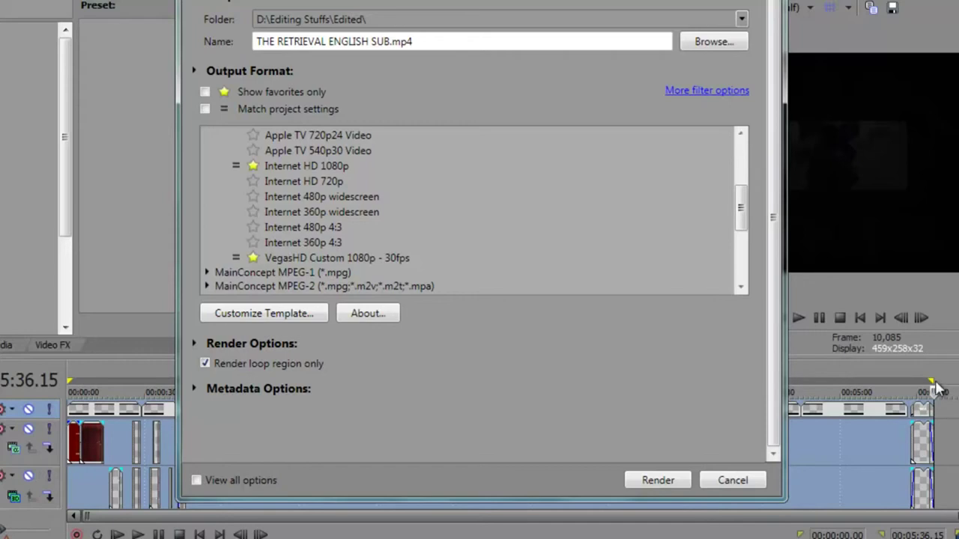
Untick Render loop region only and select the MainConcept AVC/AAC (*.mp4) format
mouse_move(742, 208)
left_mouse_down()
mouse_move(742, 216)
mouse_move(742, 208)
left_mouse_up()
left_click(205, 363)
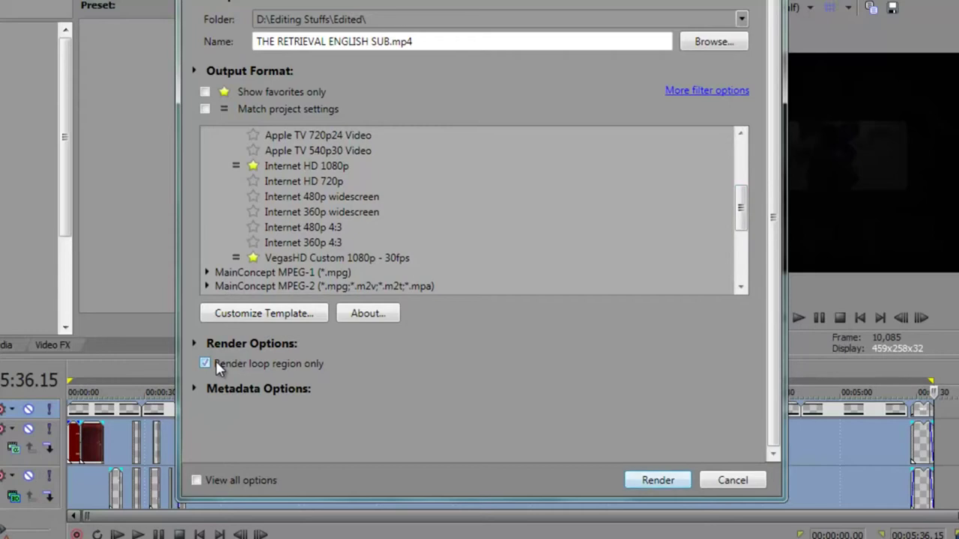
left_click(294, 241)
left_click(291, 212)
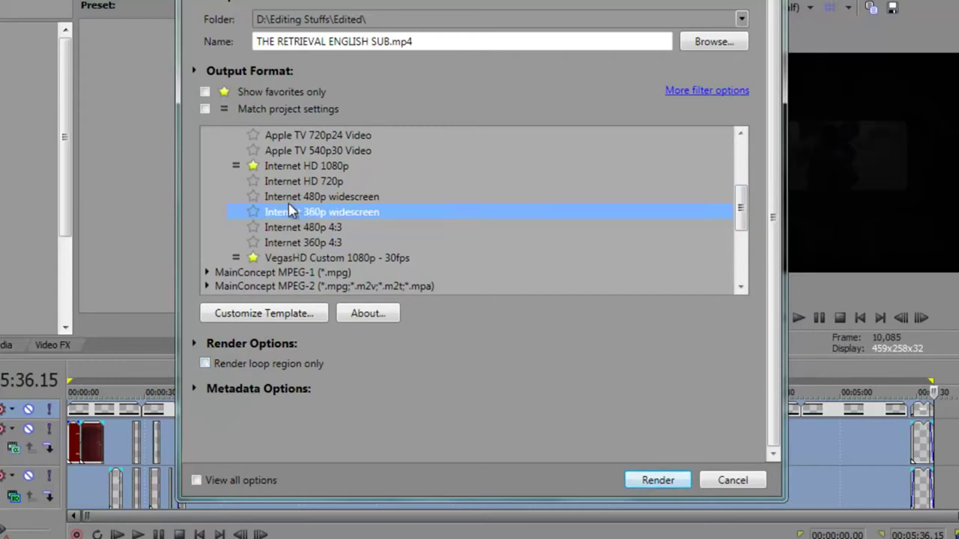
left_click(292, 243)
scroll(740, 193, "up", 3)
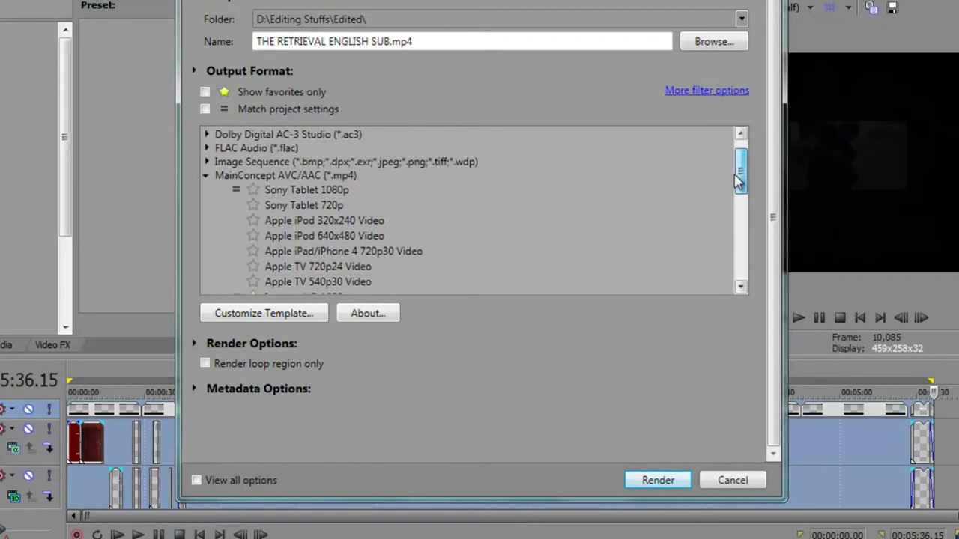
left_click(238, 177)
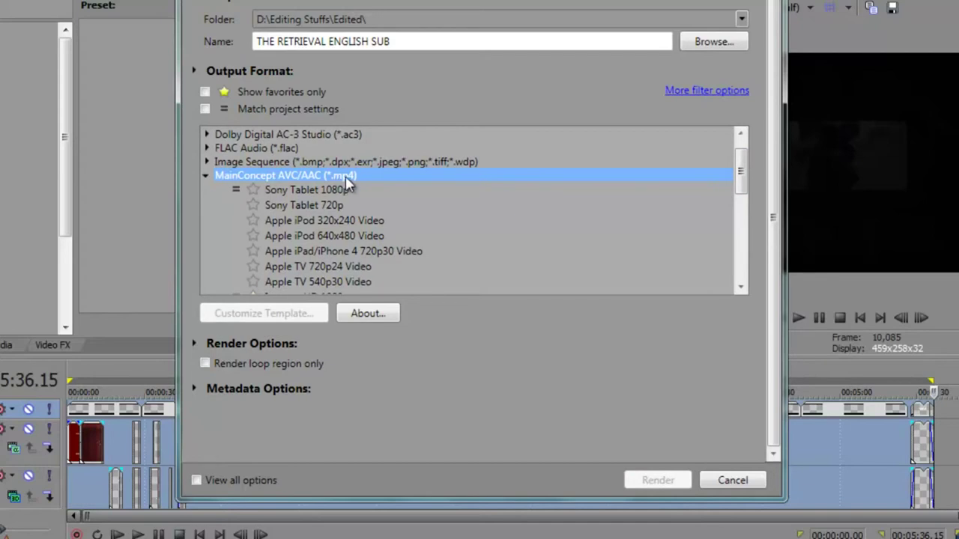
Choose the VegasHD Custom 1080p - 30fps template from the MP4 presets
left_click_drag(743, 166, 741, 199)
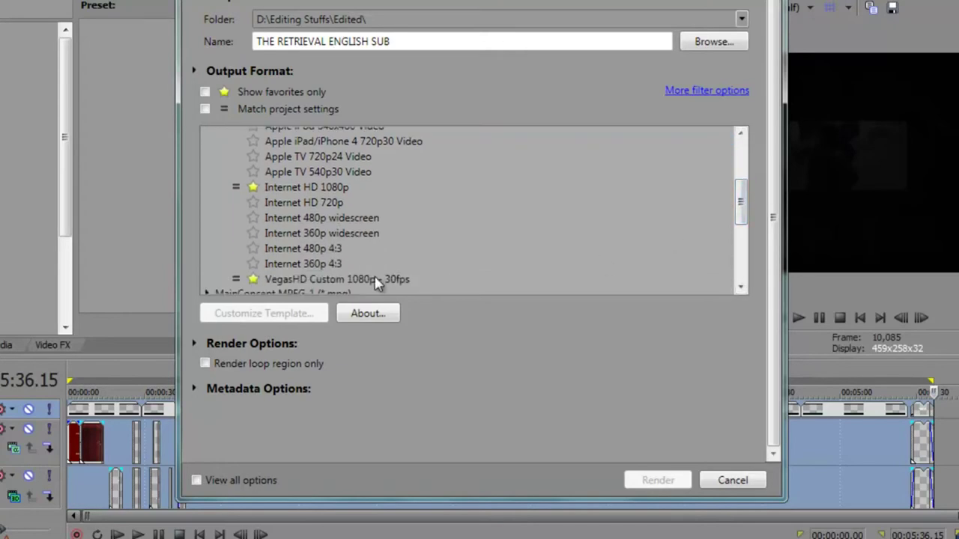
left_click(377, 281)
left_click(346, 266)
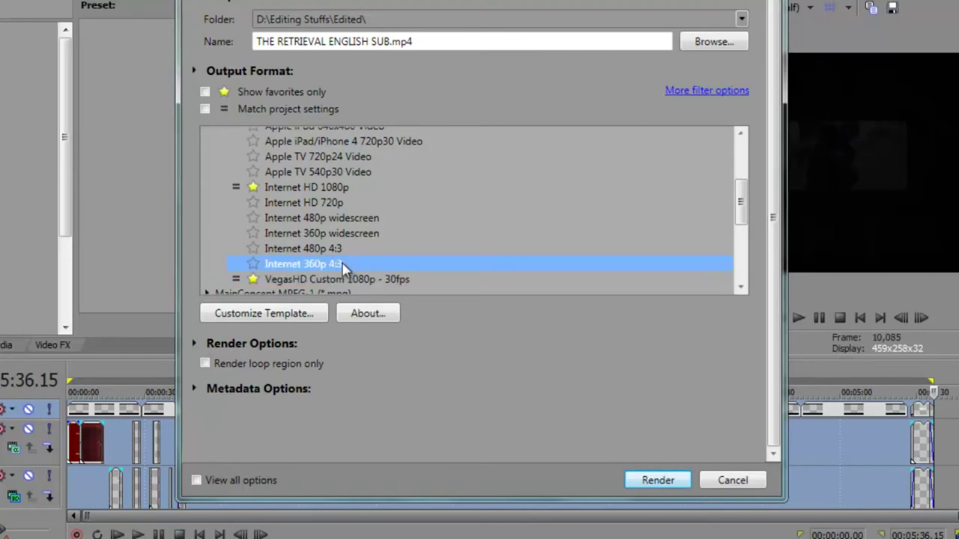
left_click(355, 249)
left_click(366, 233)
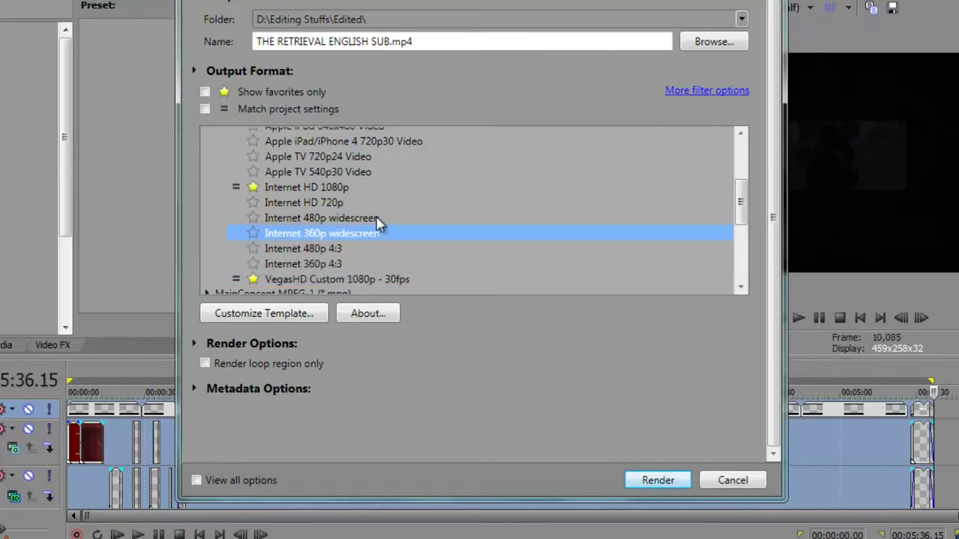
left_click(376, 217)
scroll(738, 193, "up", 1)
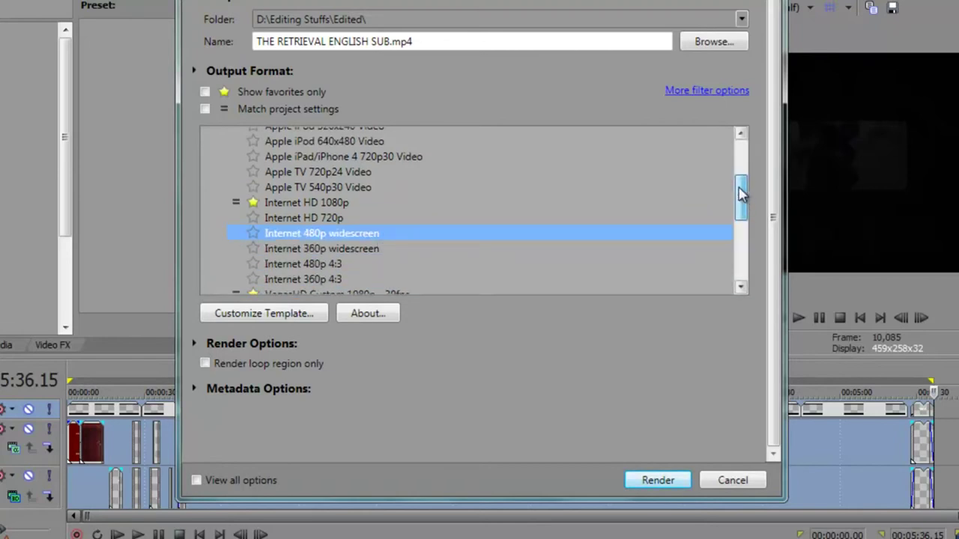
left_click(315, 249)
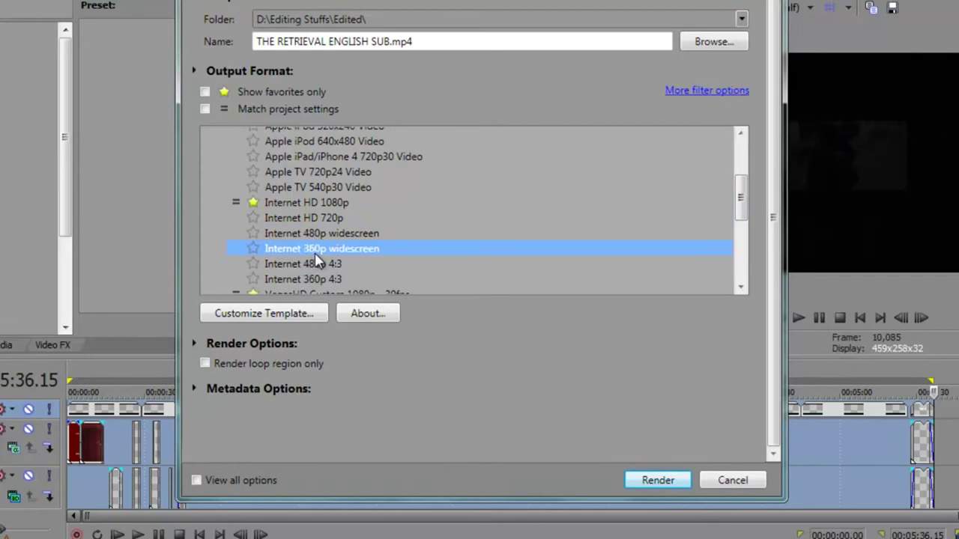
scroll(742, 225, "down", 1)
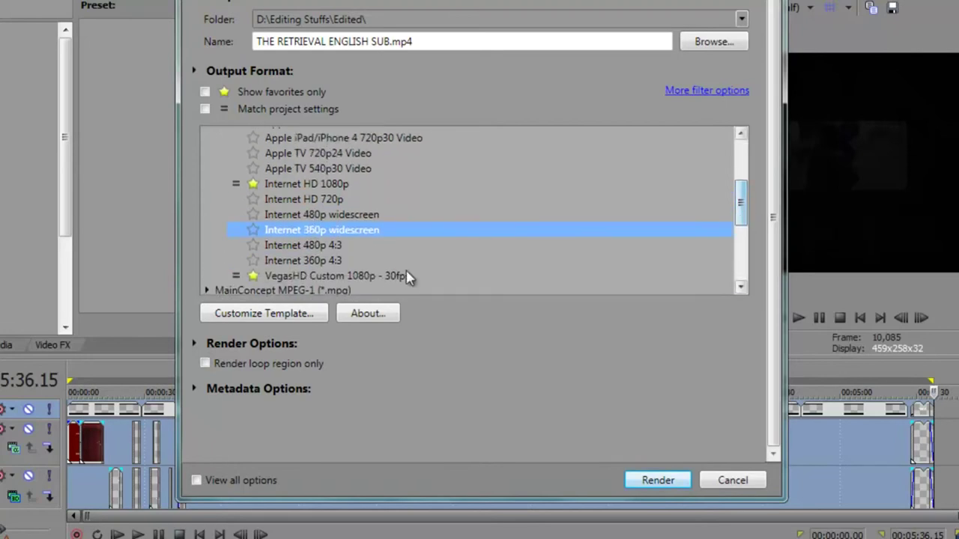
left_click(292, 276)
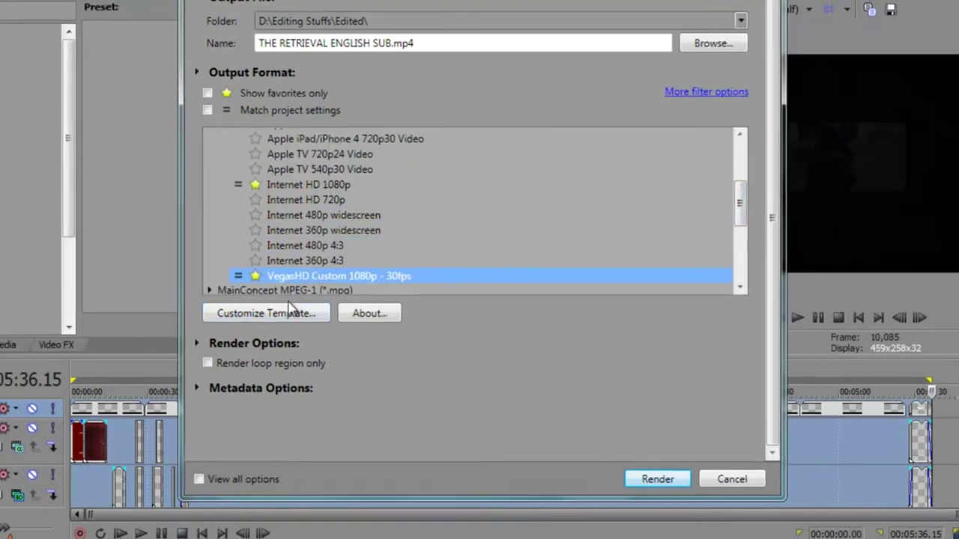
Open Custom Settings for the template and keep the frame rate at 29.970000
left_click(263, 313)
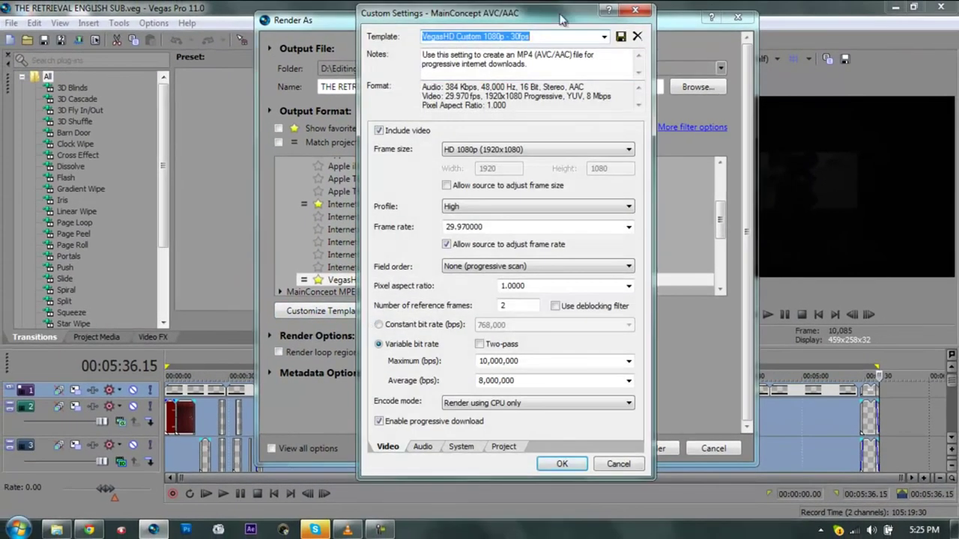
left_click_drag(575, 12, 575, 26)
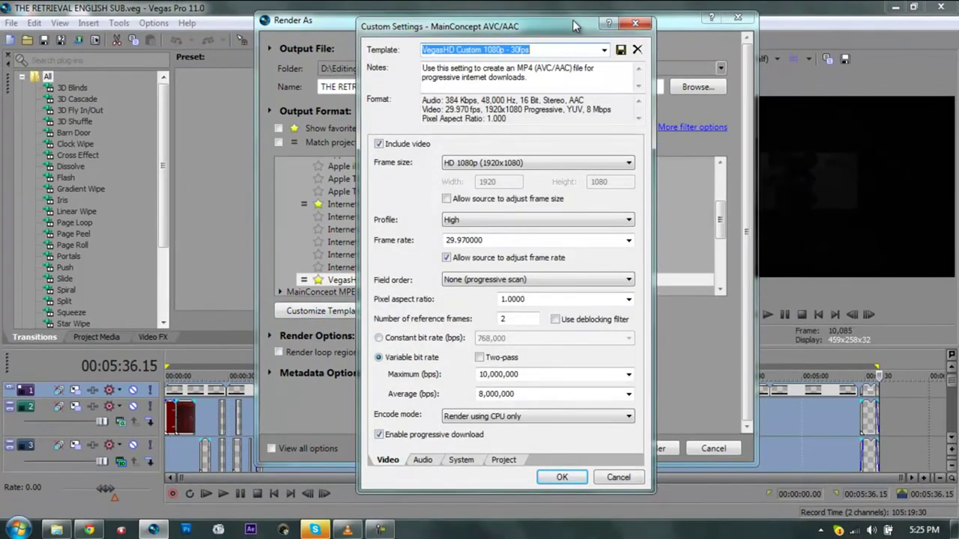
mouse_move(563, 33)
left_mouse_down()
mouse_move(591, 34)
mouse_move(576, 35)
left_mouse_up()
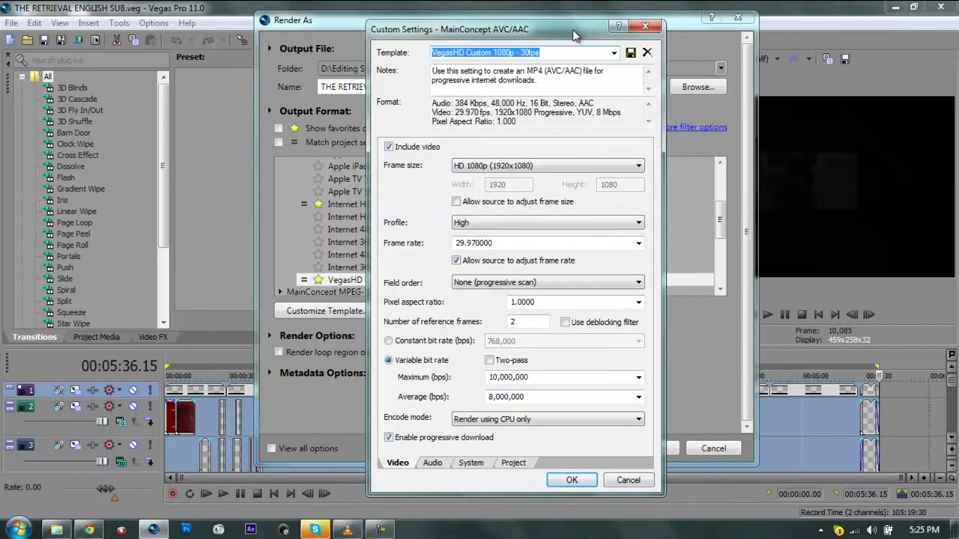
left_click(637, 245)
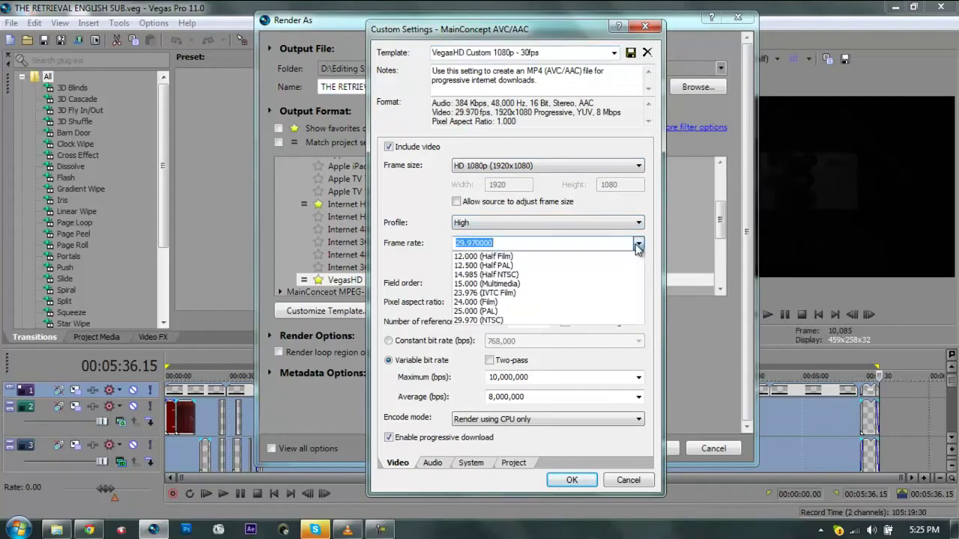
left_click(637, 246)
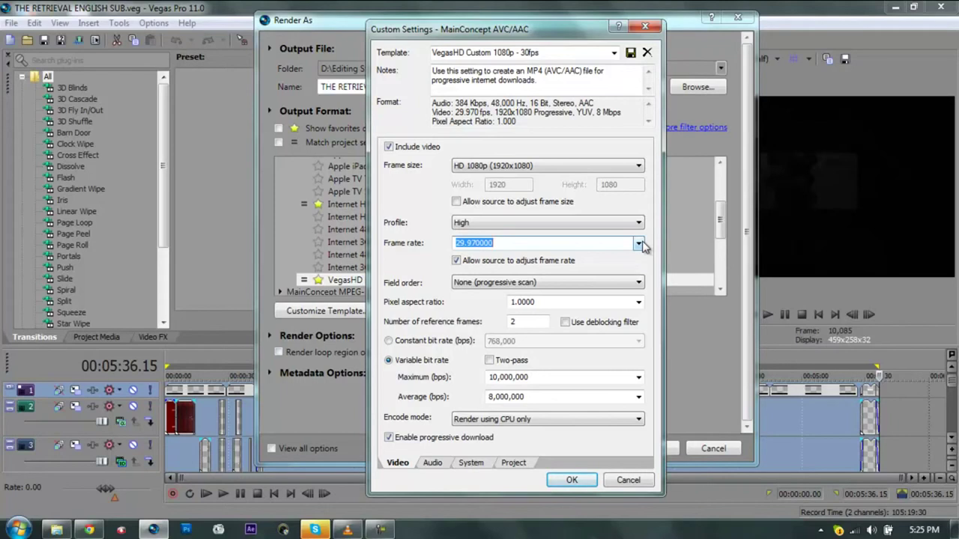
left_click(639, 243)
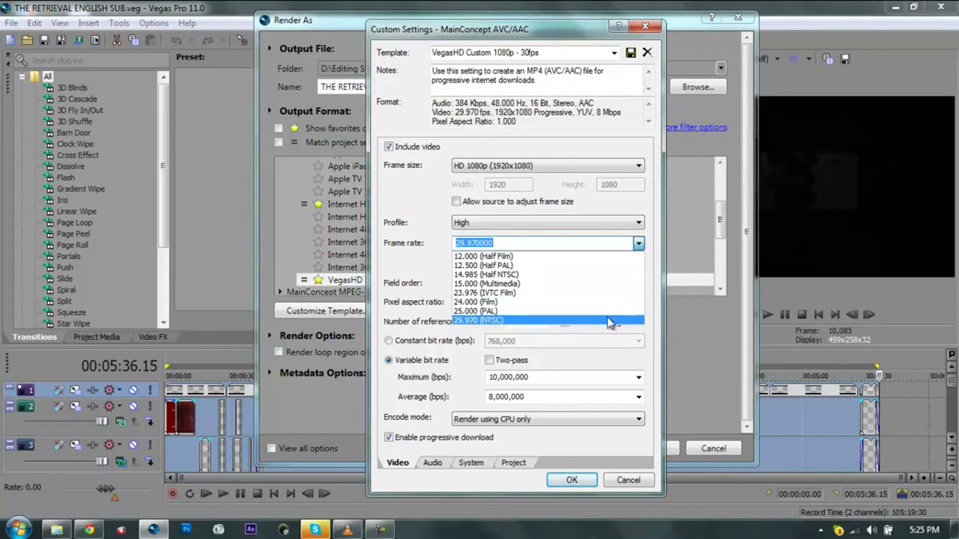
left_click(503, 243)
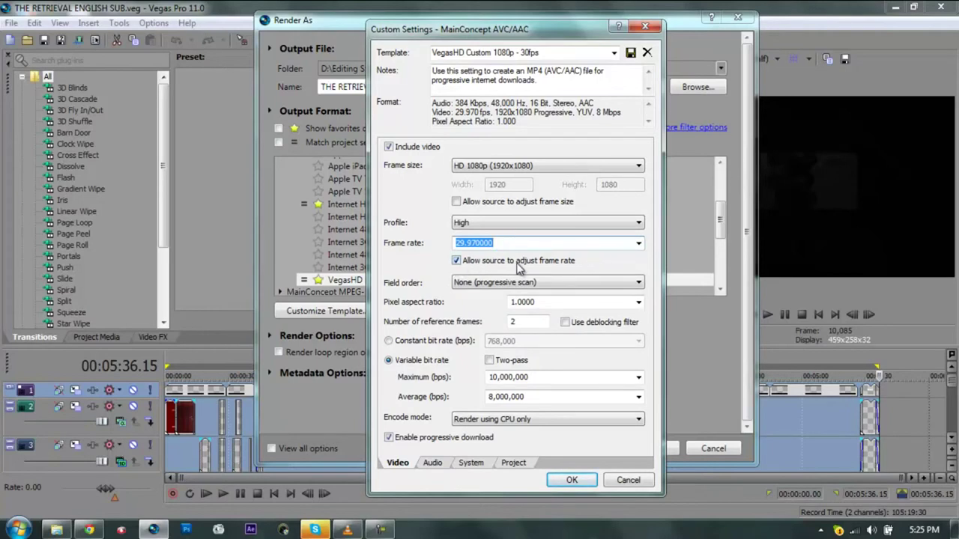
Keep field order None (progressive scan) and pixel aspect ratio 1.0000
left_click(504, 283)
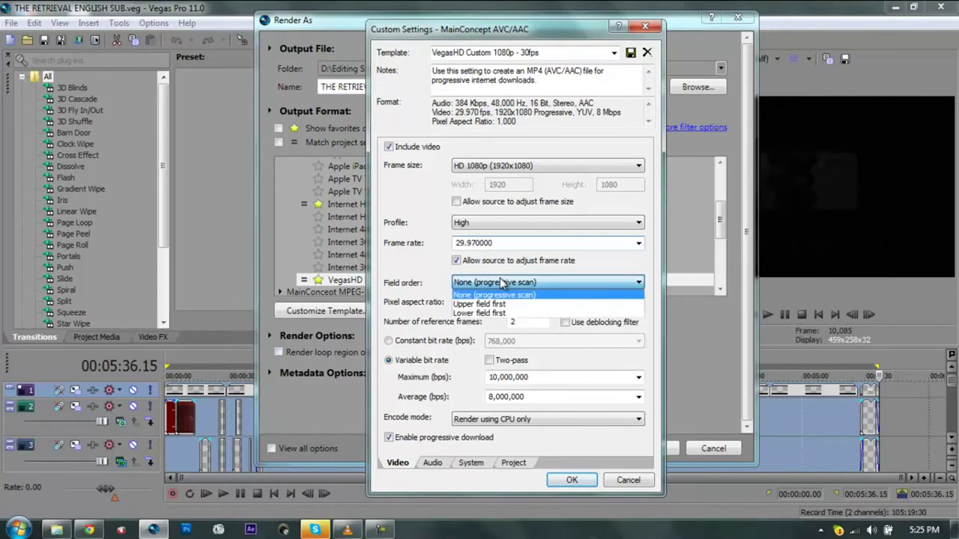
left_click(503, 282)
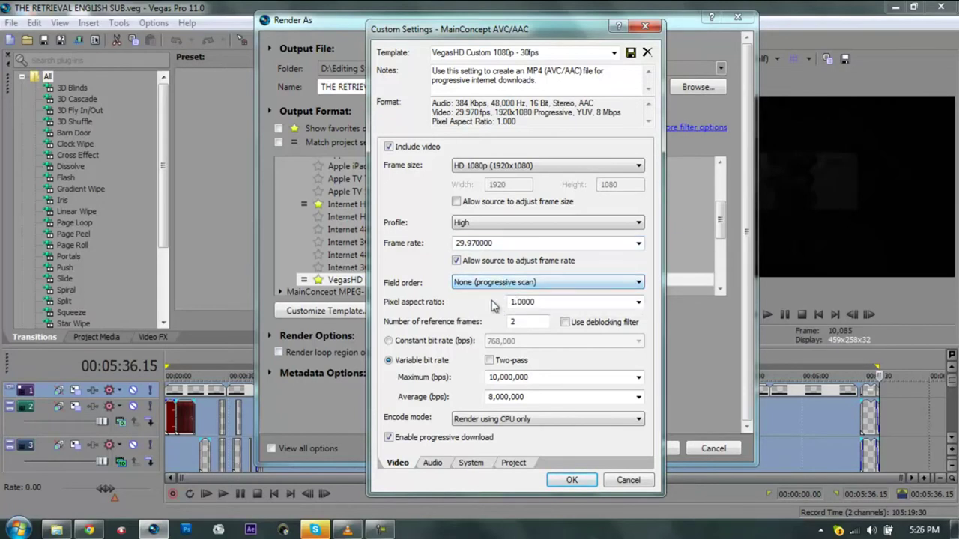
double_click(538, 306)
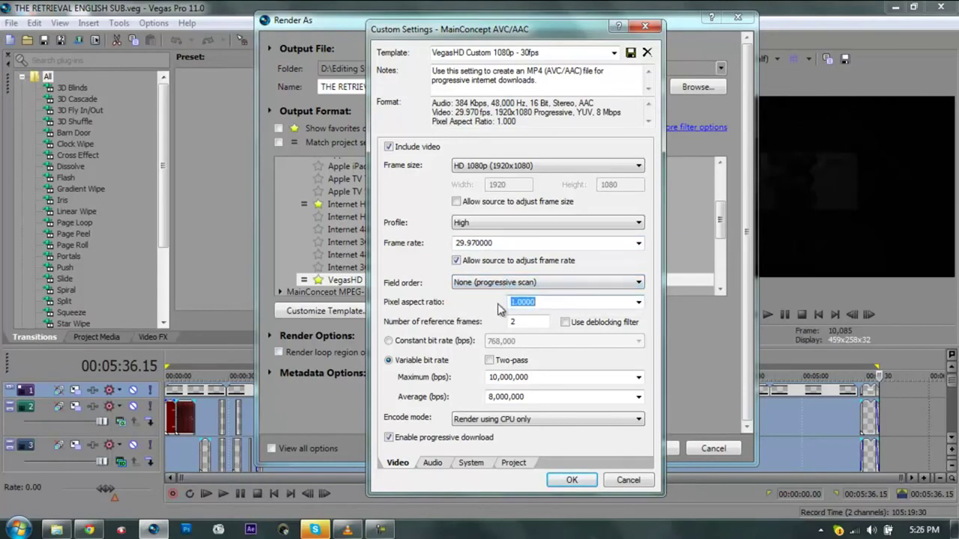
left_click(639, 303)
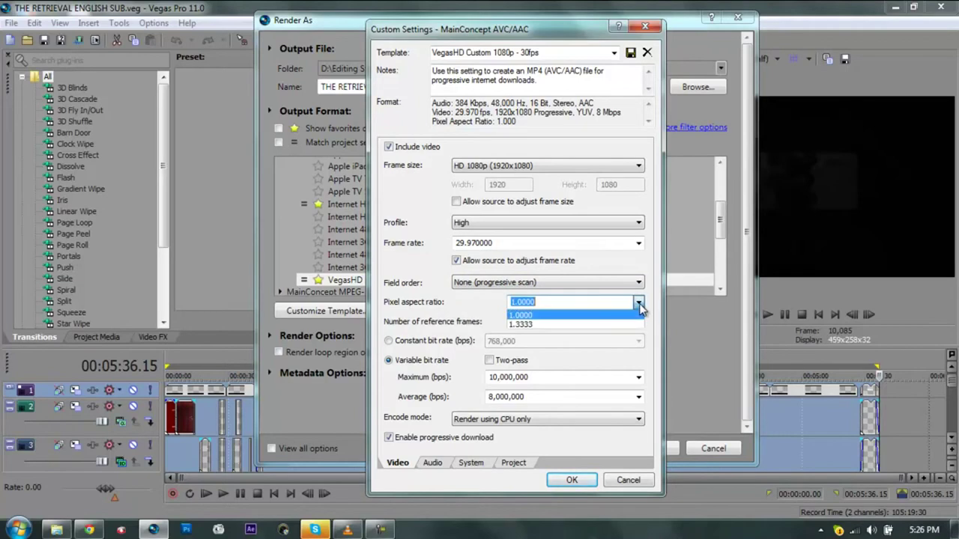
left_click(640, 309)
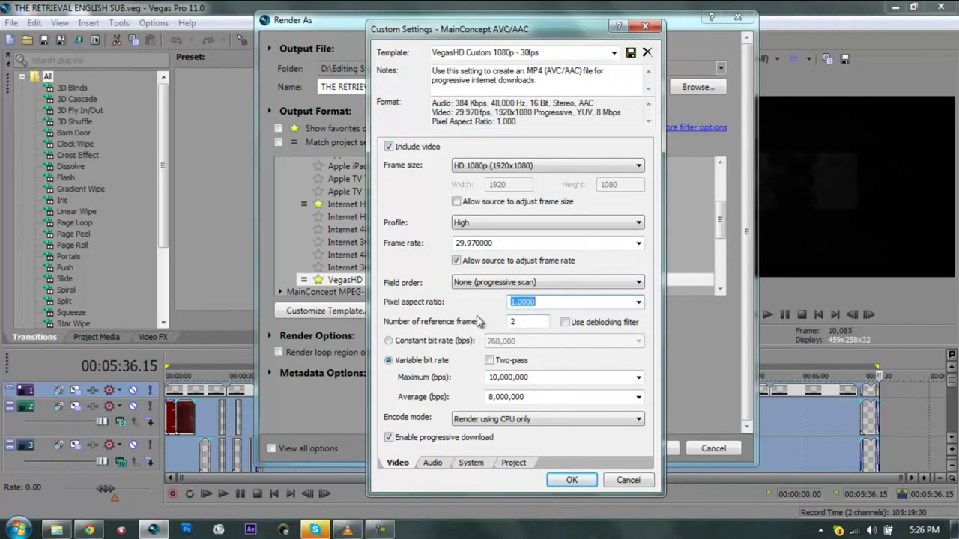
left_click(516, 322)
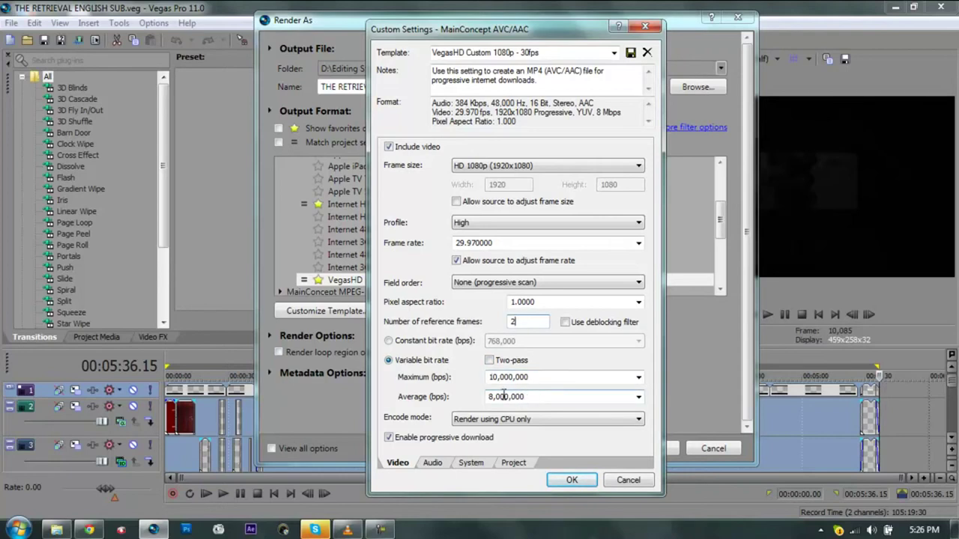
left_click(432, 463)
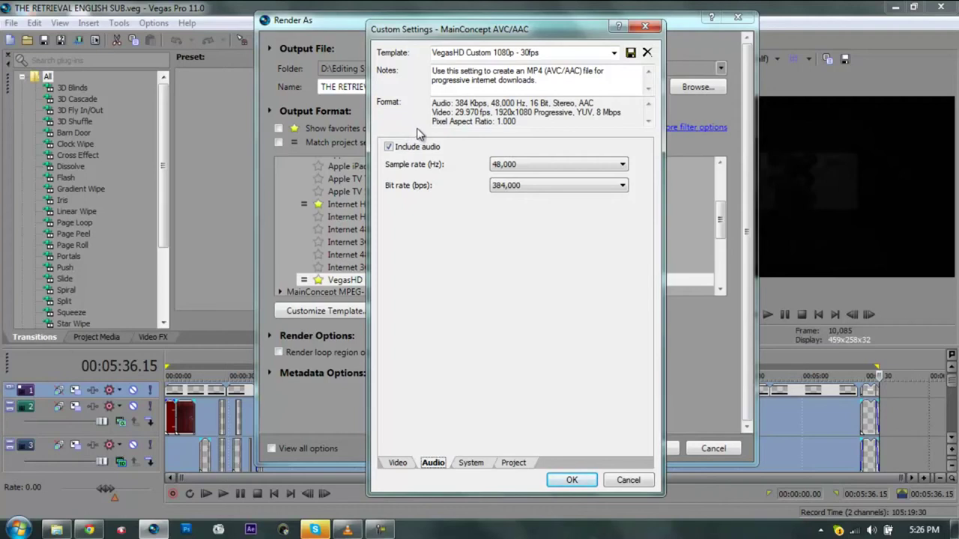
left_click(533, 165)
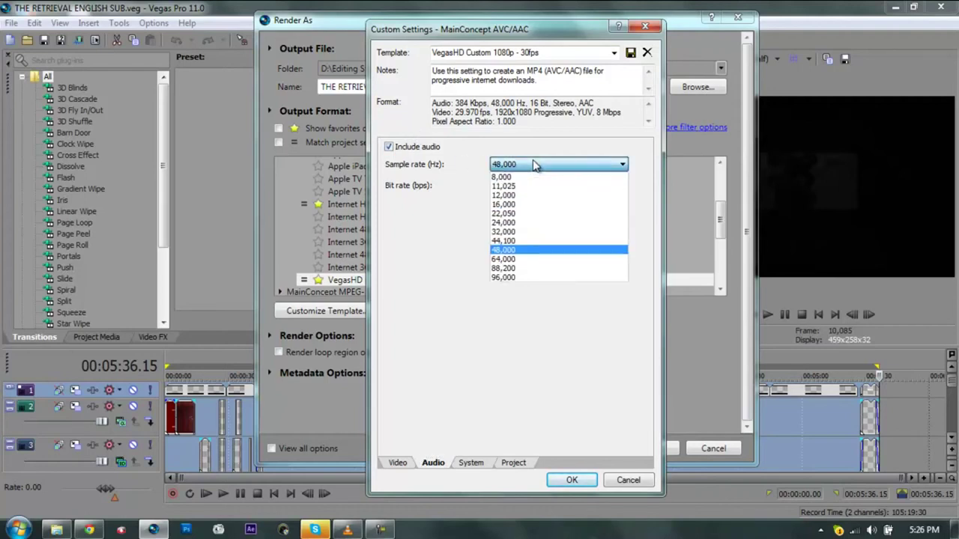
left_click(533, 165)
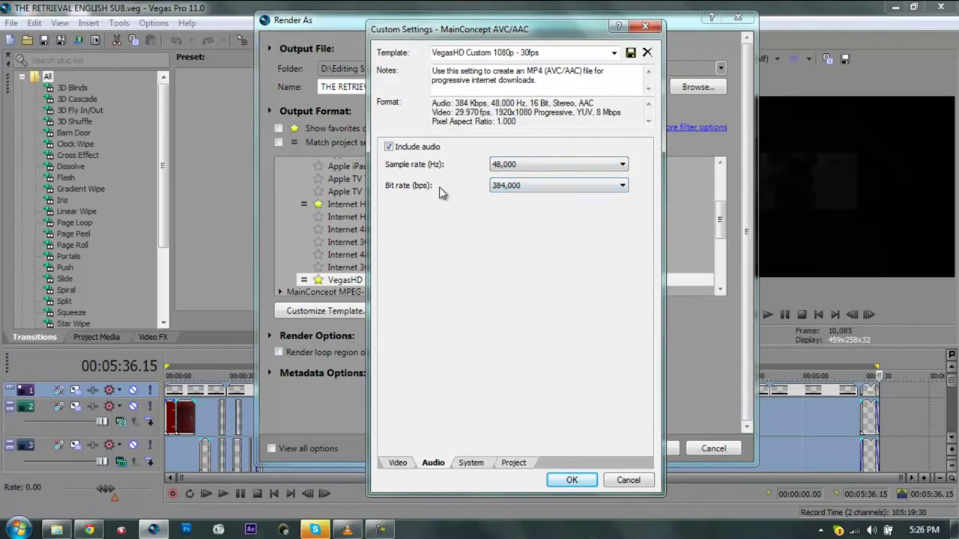
left_click(518, 187)
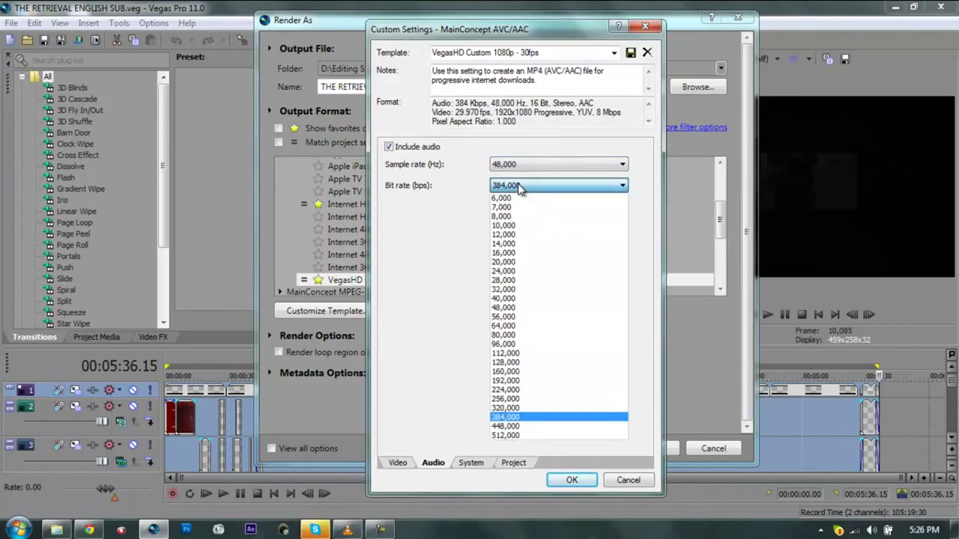
left_click(520, 188)
left_click(479, 464)
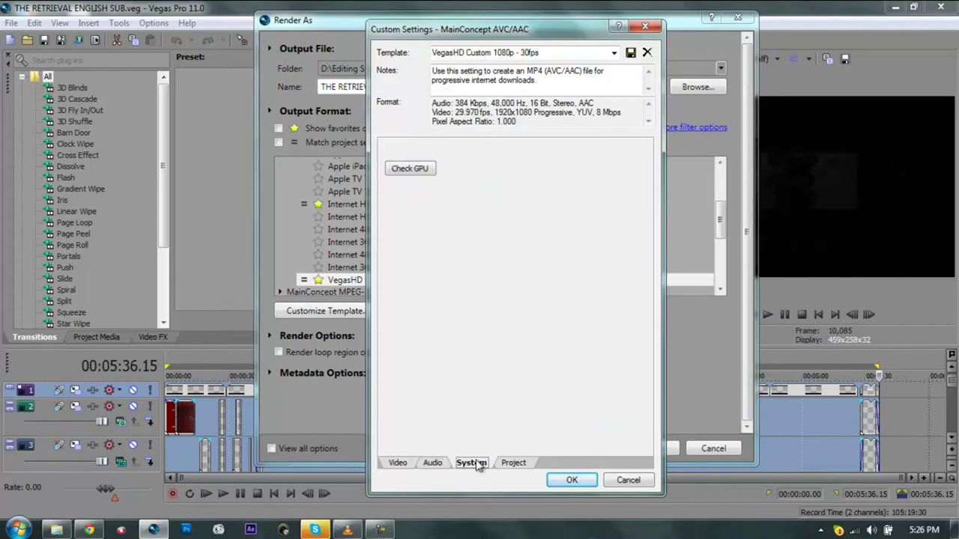
left_click(511, 463)
left_click(479, 463)
left_click(432, 463)
left_click(398, 463)
left_click(432, 463)
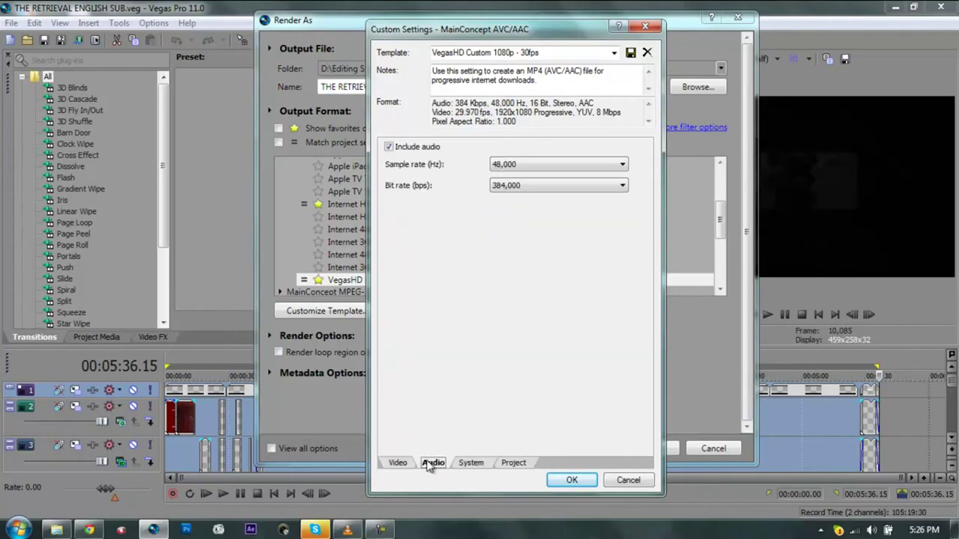
left_click(398, 463)
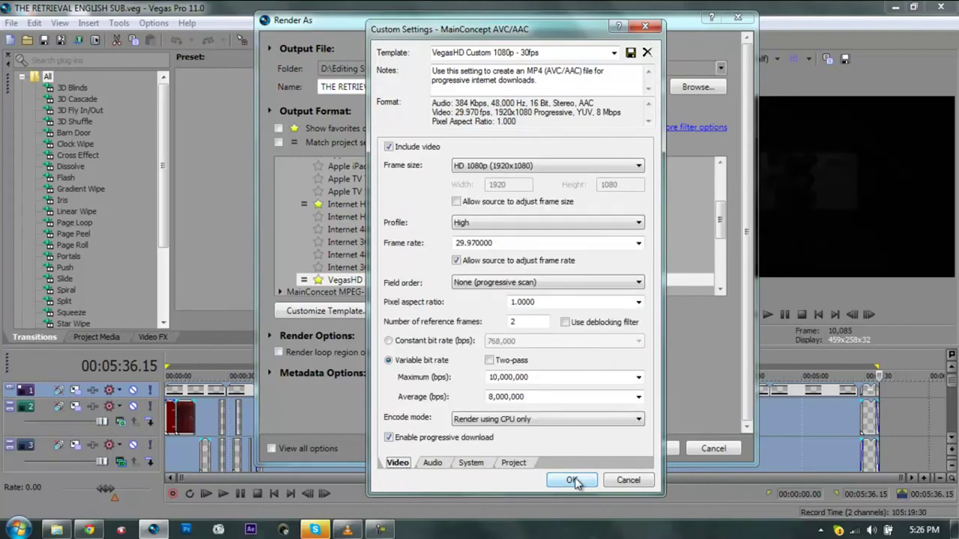
left_click(572, 480)
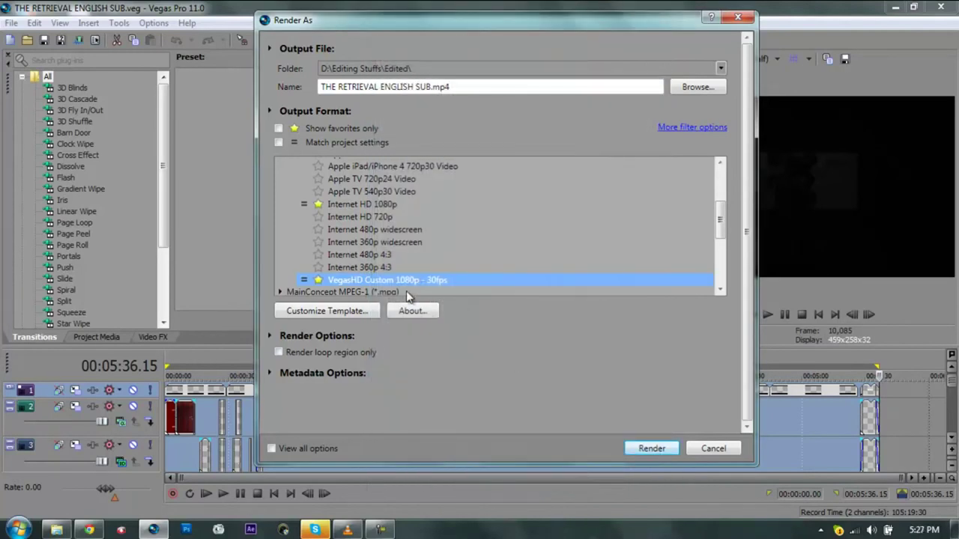
left_click(339, 310)
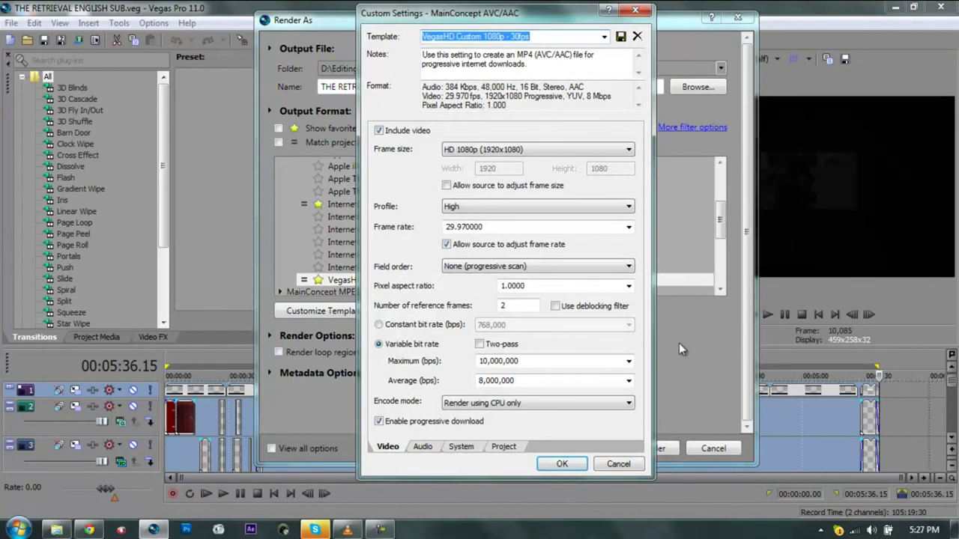
left_click(543, 35)
double_click(524, 36)
left_click_drag(579, 18, 686, 25)
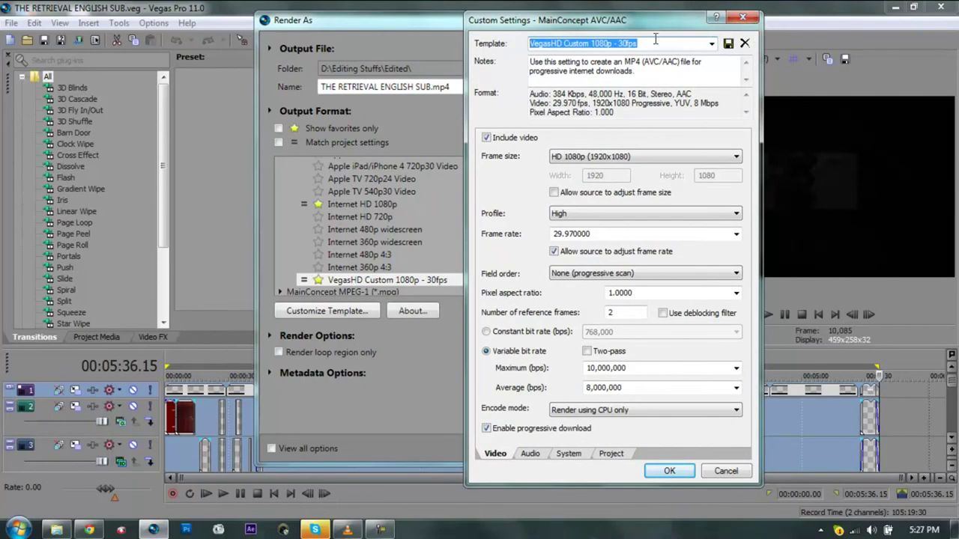
left_click(742, 17)
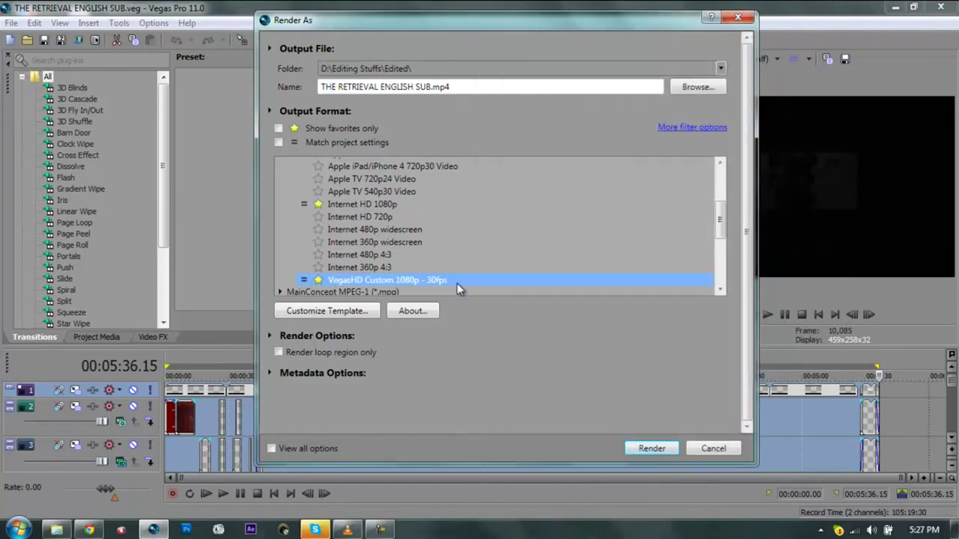
Add the VegasHD Custom 1080p - 30fps template to favourites
key("Up")
key("Up")
key("Up")
left_click(367, 283)
key("Up")
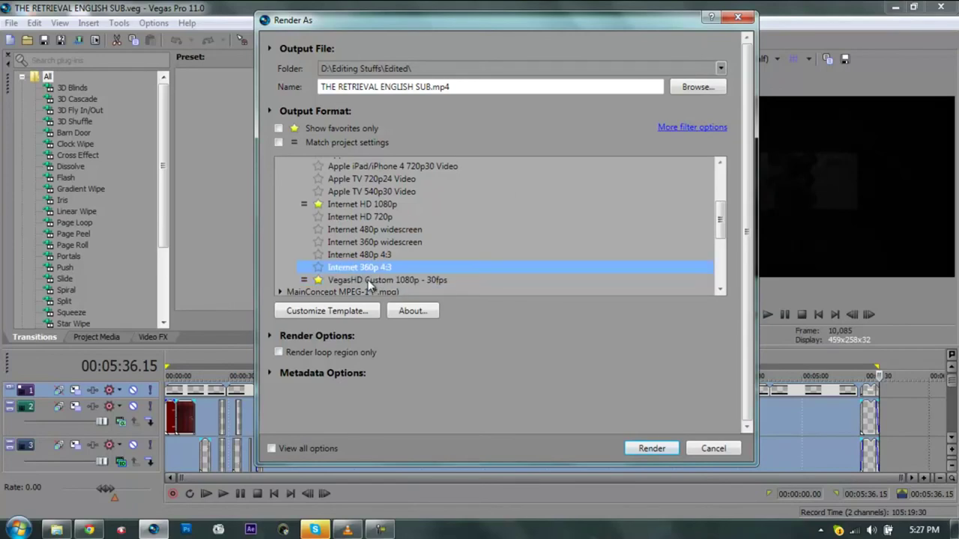
left_click(368, 282)
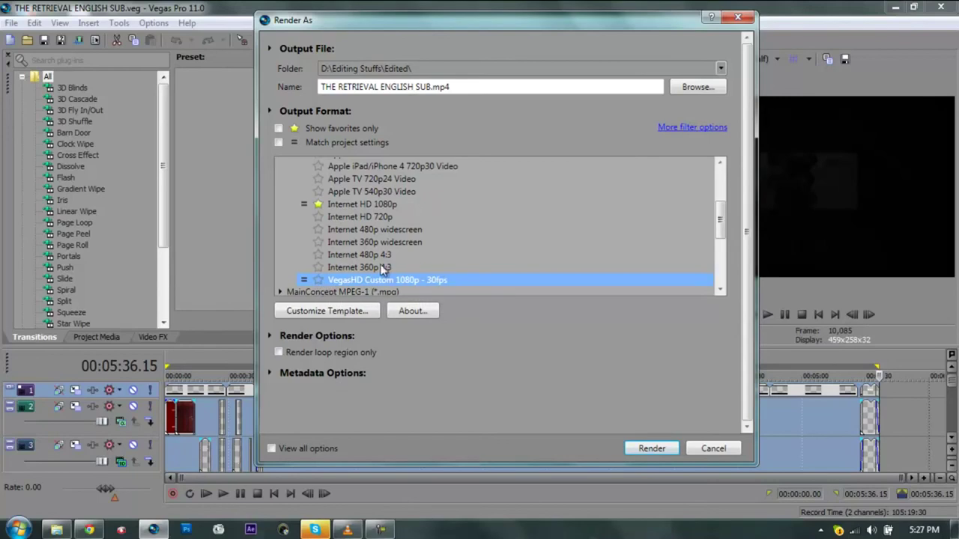
left_click(319, 281)
Tick Render loop region only, start rendering, and decline overwriting the existing MP4
left_click(433, 268)
left_click(441, 280)
left_click(278, 353)
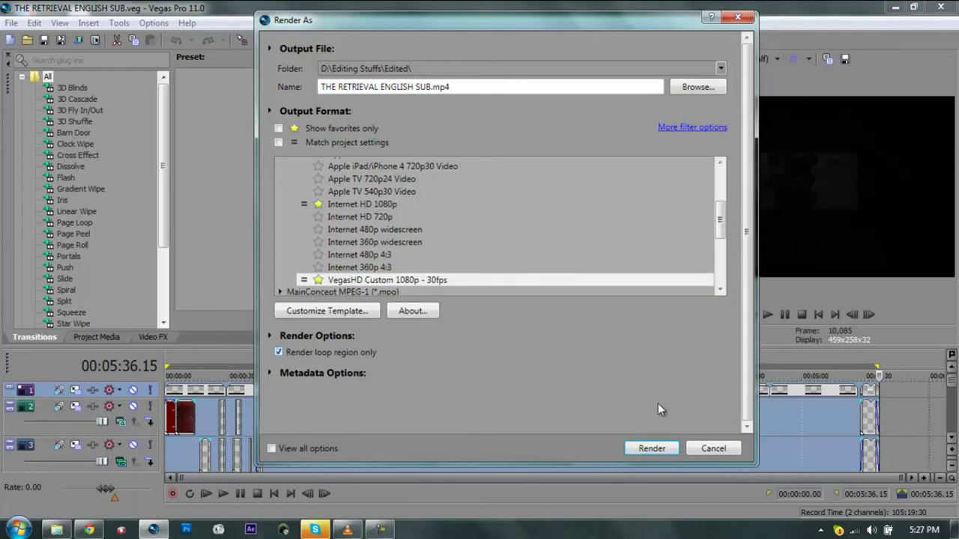
left_click(650, 449)
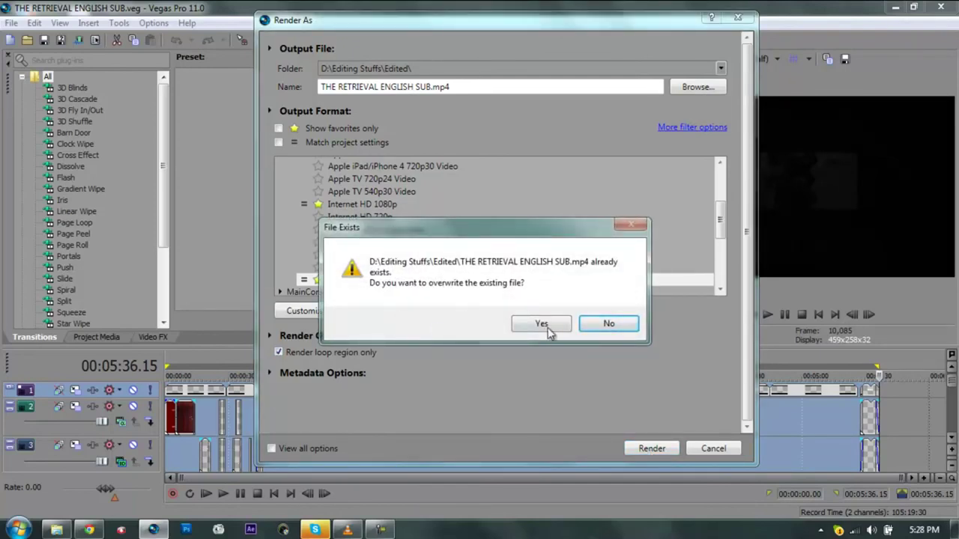
left_click(608, 325)
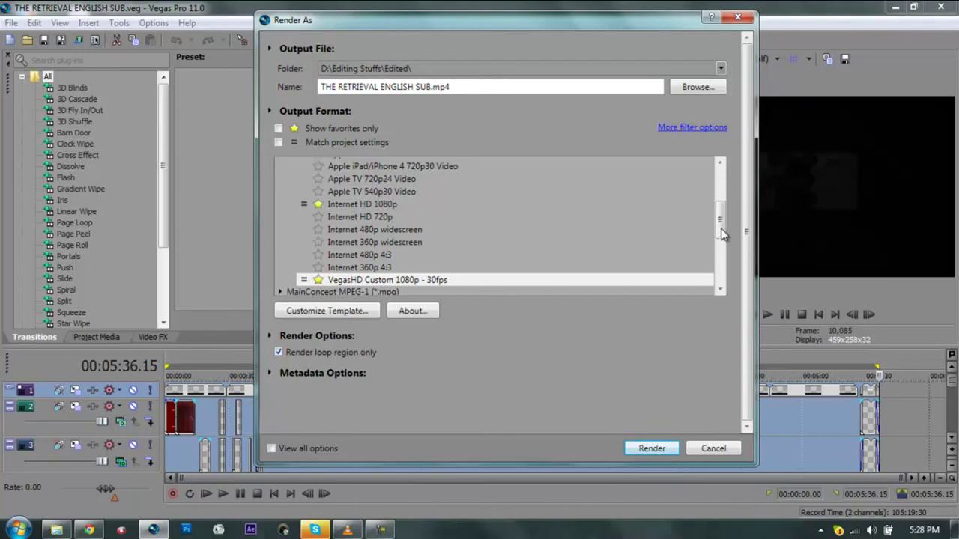
Scroll through the Render As format list, leaving VegasHD Custom 1080p - 30fps selected
left_click_drag(722, 235, 722, 243)
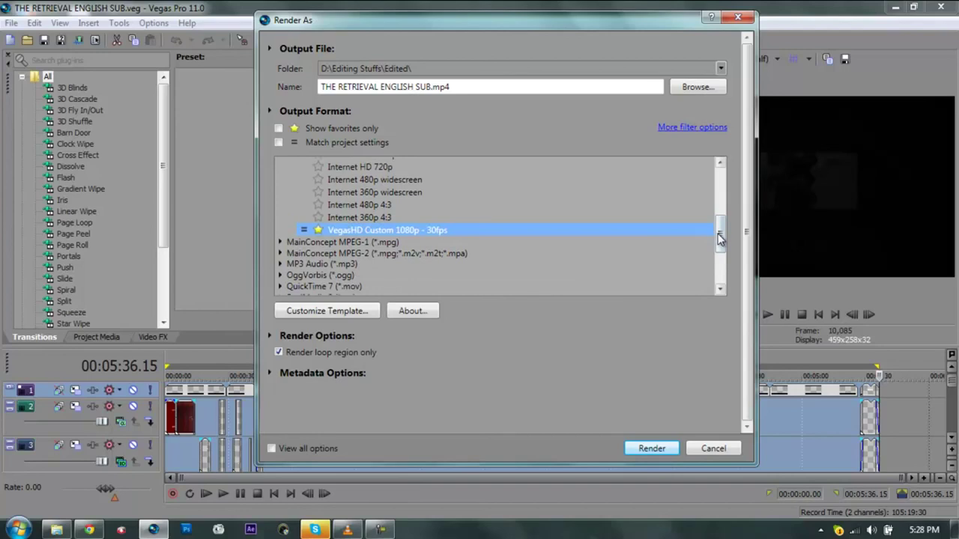
left_click_drag(721, 242, 721, 245)
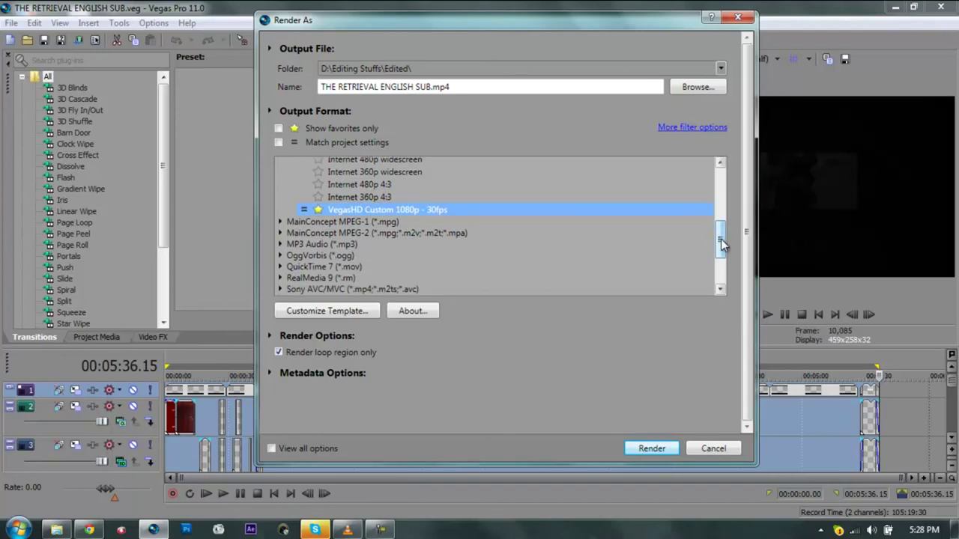
left_click_drag(721, 242, 721, 221)
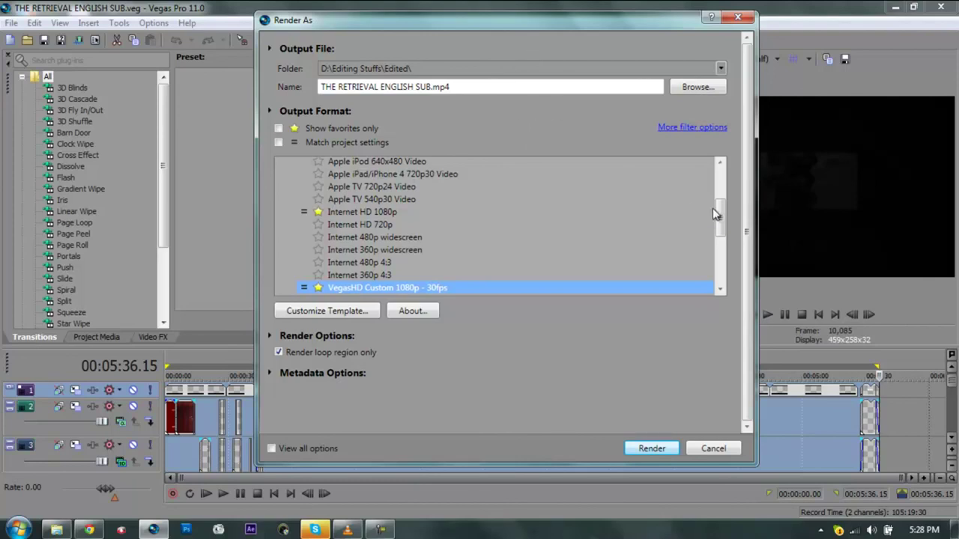
left_click_drag(719, 213, 721, 207)
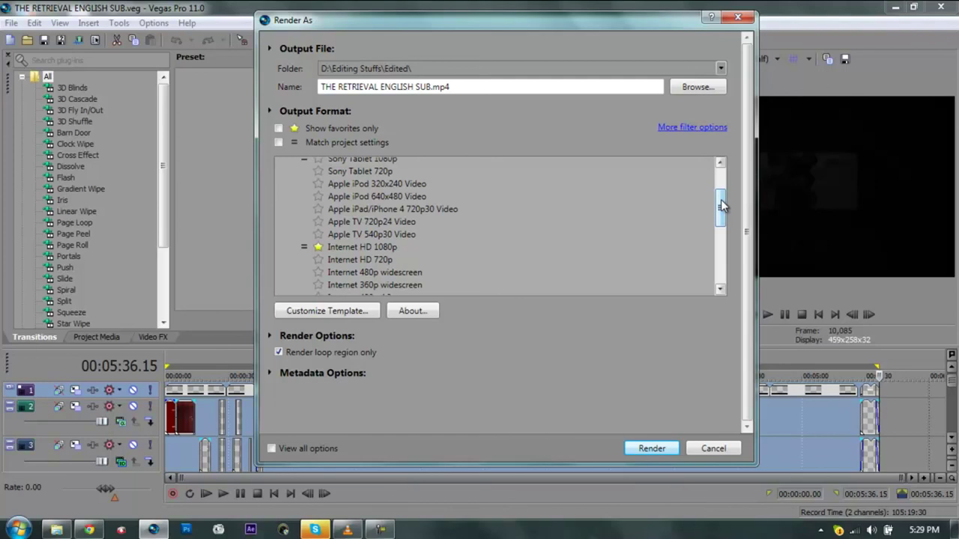
left_click_drag(721, 207, 725, 236)
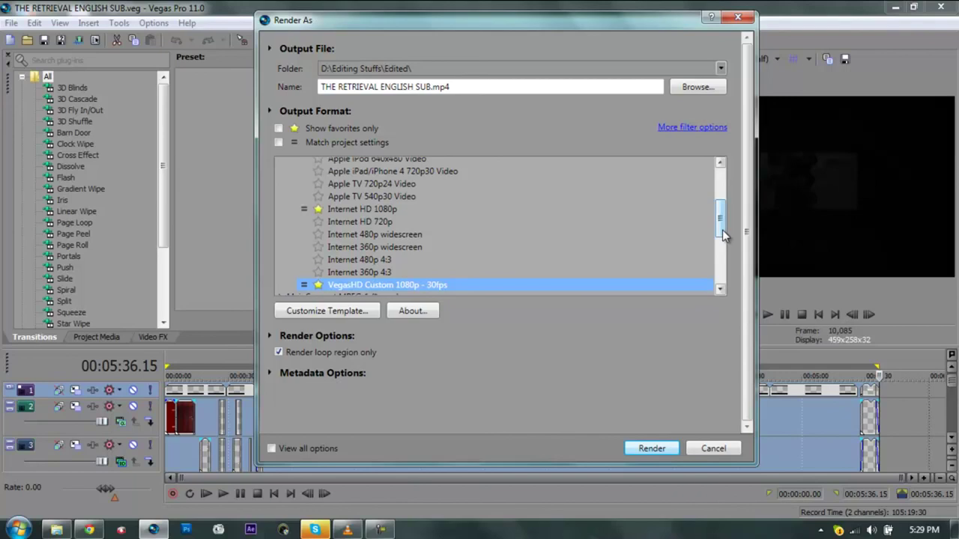
left_click_drag(724, 234, 719, 231)
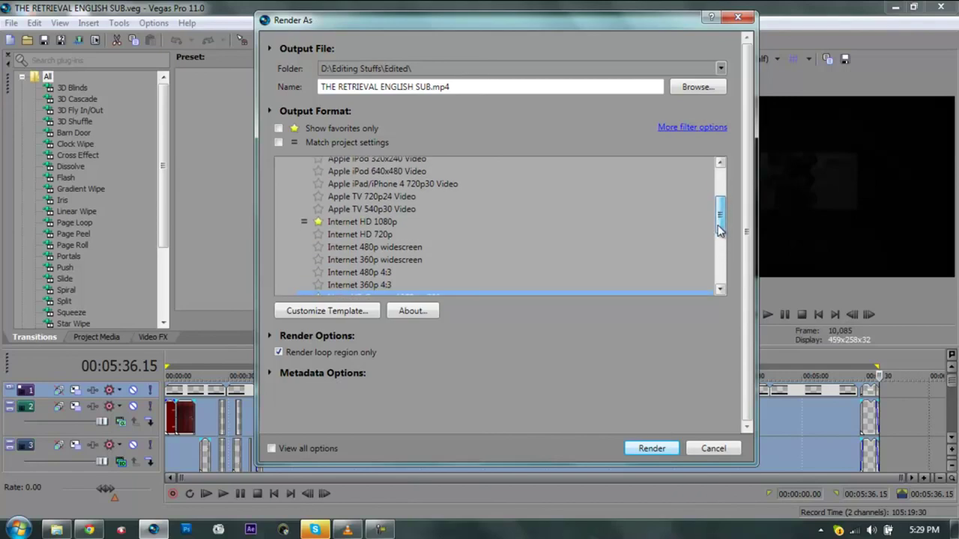